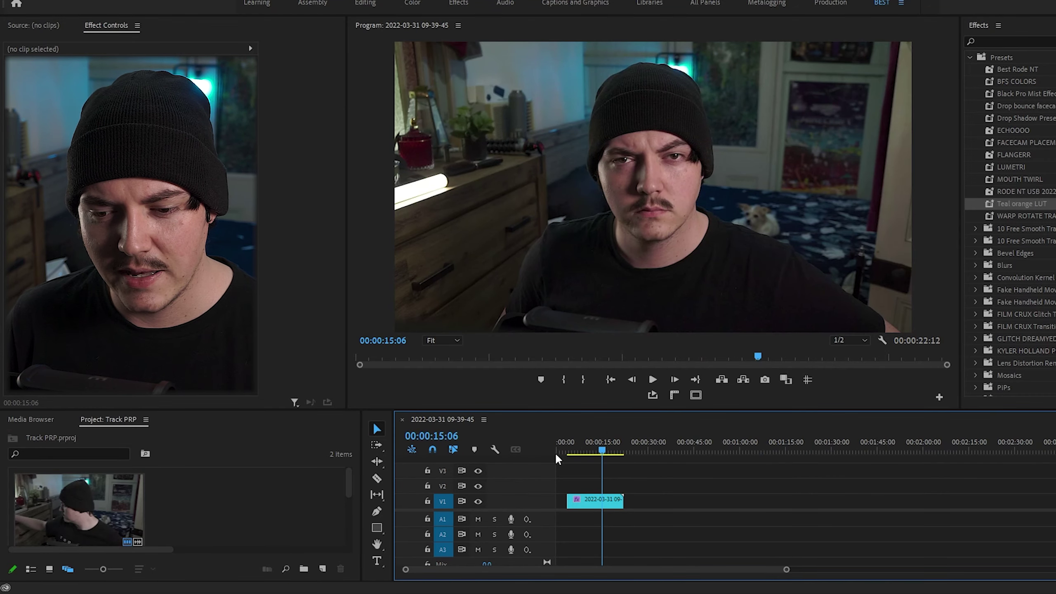
Play the sequence from 00:00:05:00 to preview the footage
left_click_drag(578, 449, 580, 450)
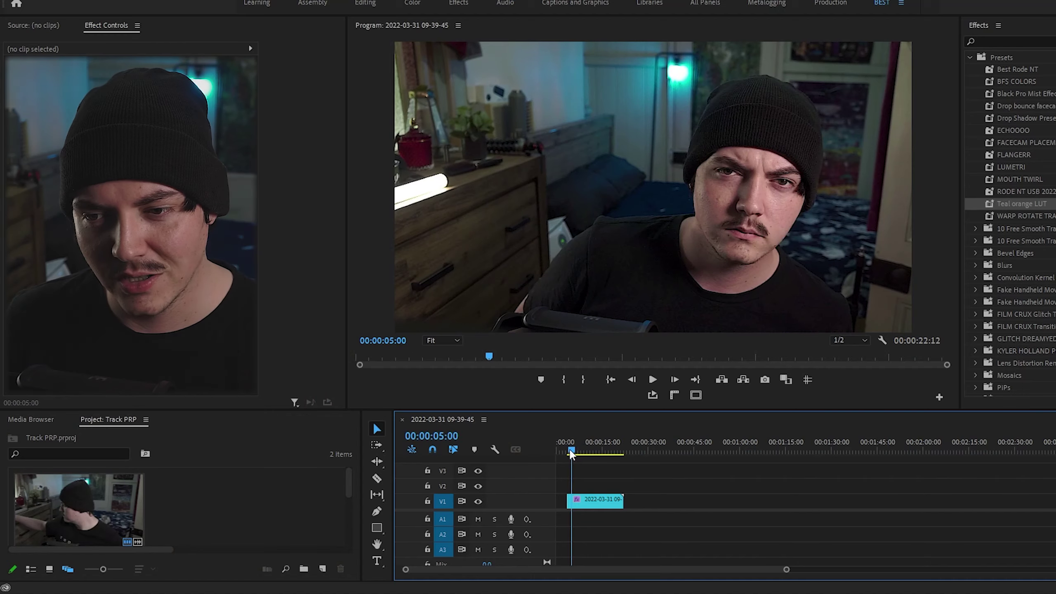
key("space")
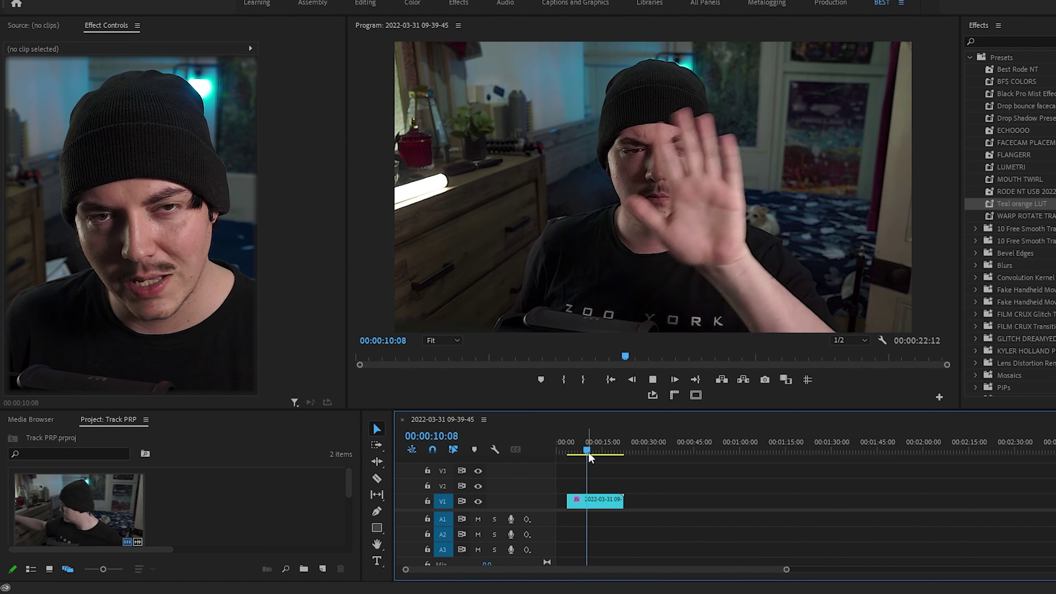
key("space")
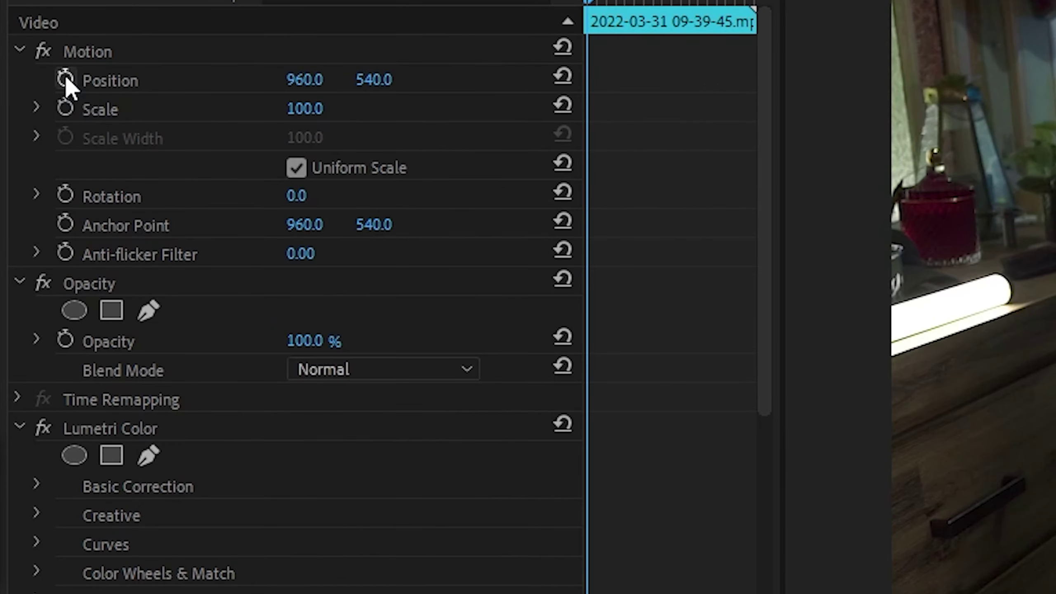
Select the clip on V1 to show its Motion settings and move the playhead to 00:00:07:22
left_click(66, 107)
left_click(67, 79)
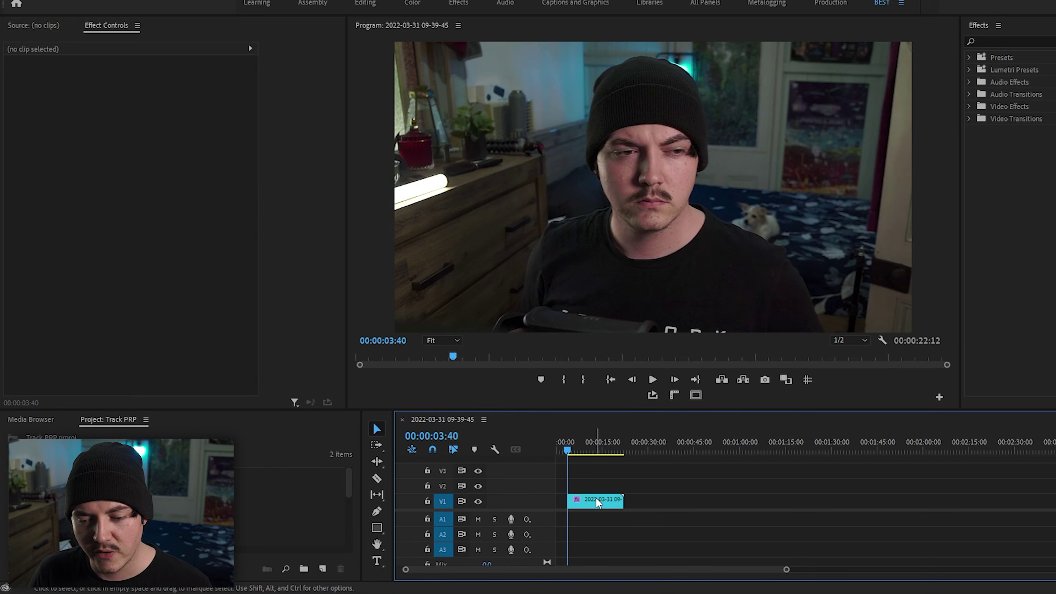
left_click(598, 502)
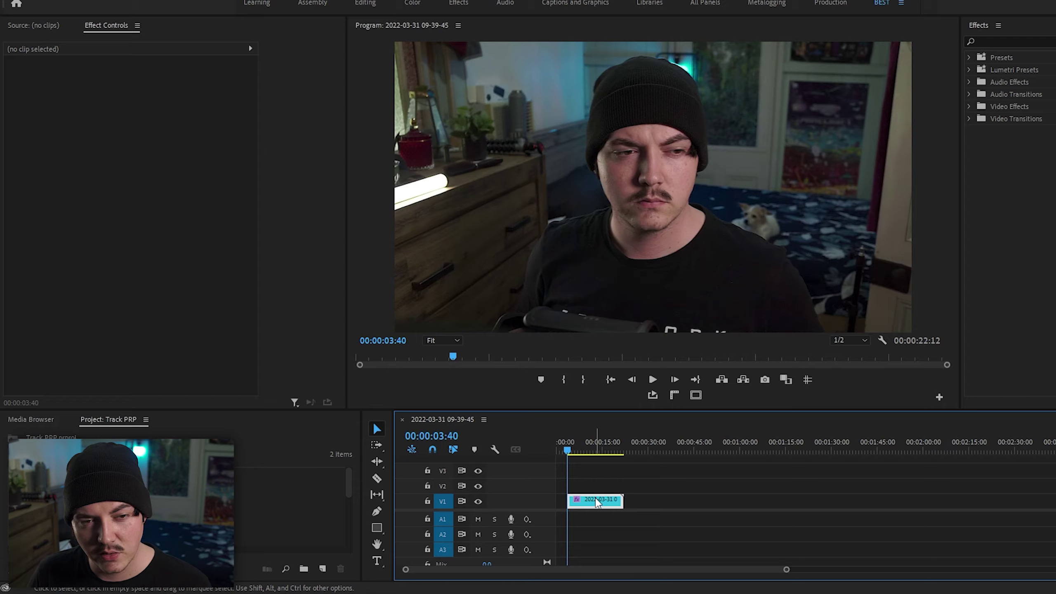
left_click(166, 69)
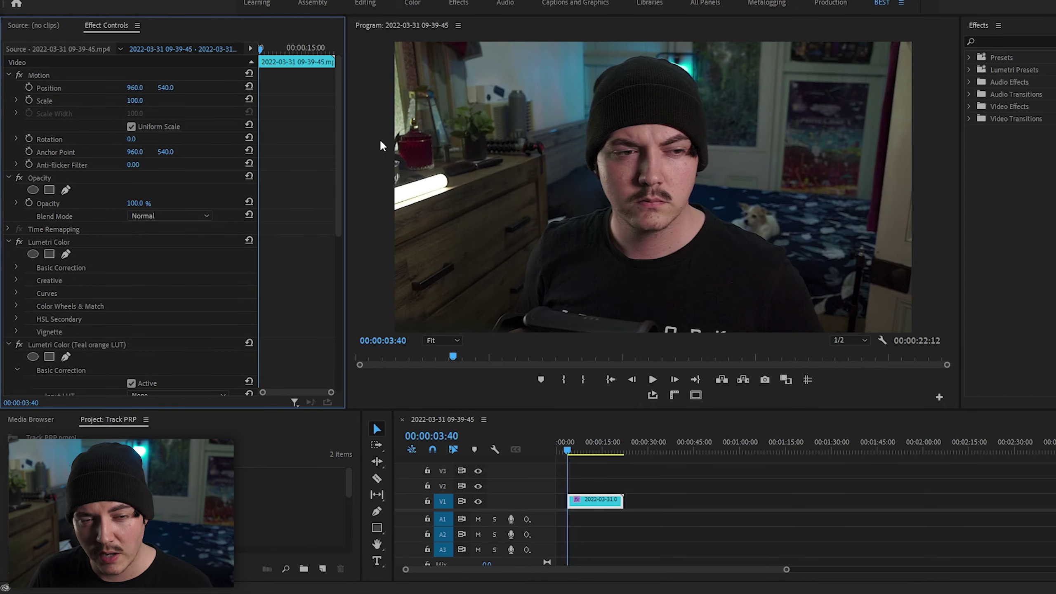
left_click_drag(269, 52, 313, 48)
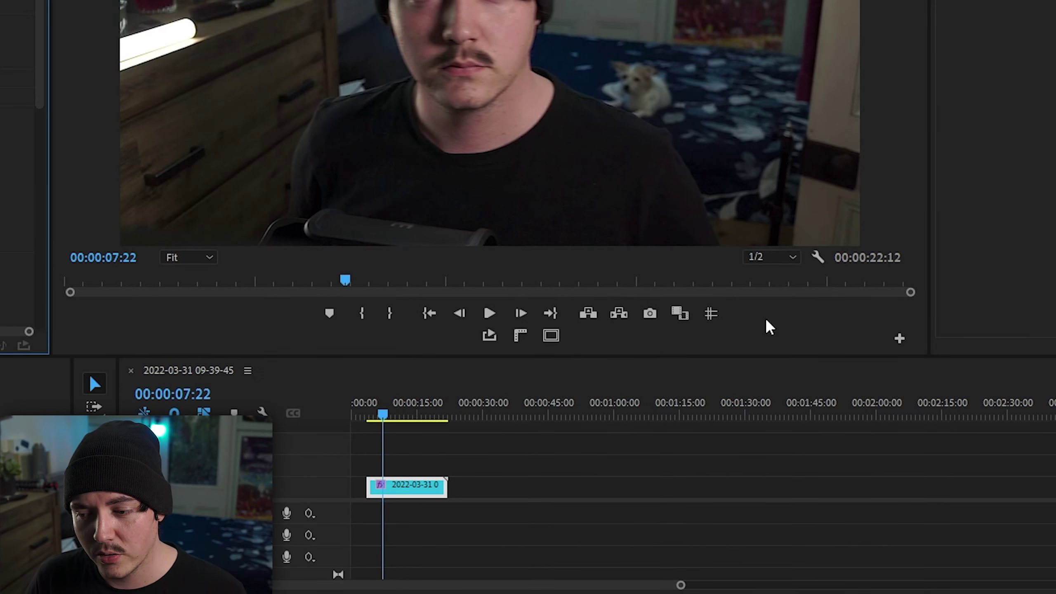
Check the Program Monitor's available buttons in the Button Editor, and show the rulers and safe margins over the frame
left_click(899, 339)
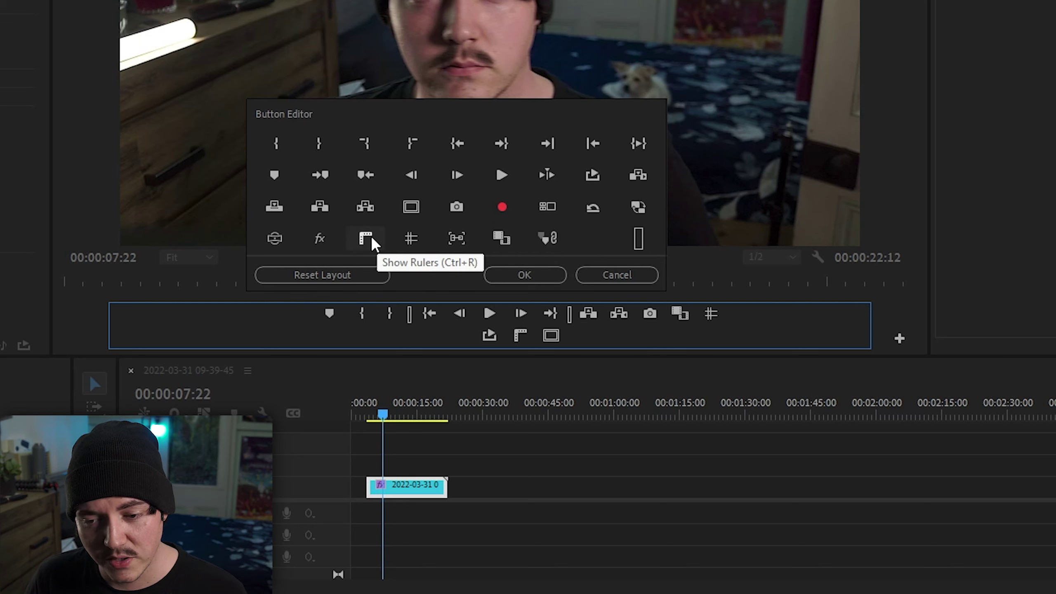
left_click(534, 282)
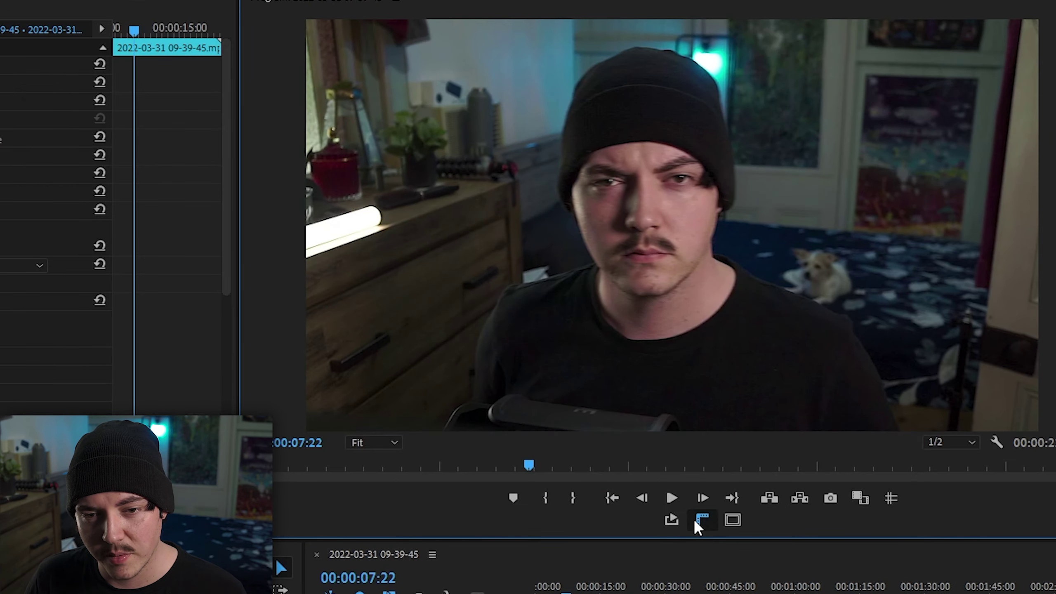
left_click(520, 335)
left_click(732, 521)
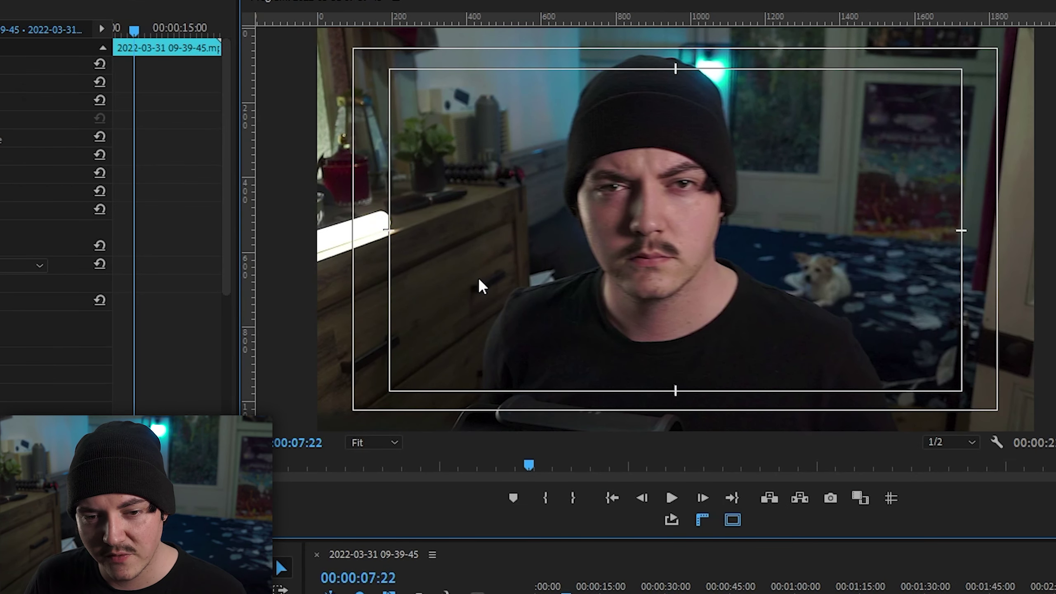
Place a vertical and a horizontal guide crossing at the frame's centre, and hide the safe margins and rulers
left_click_drag(250, 254, 240, 284)
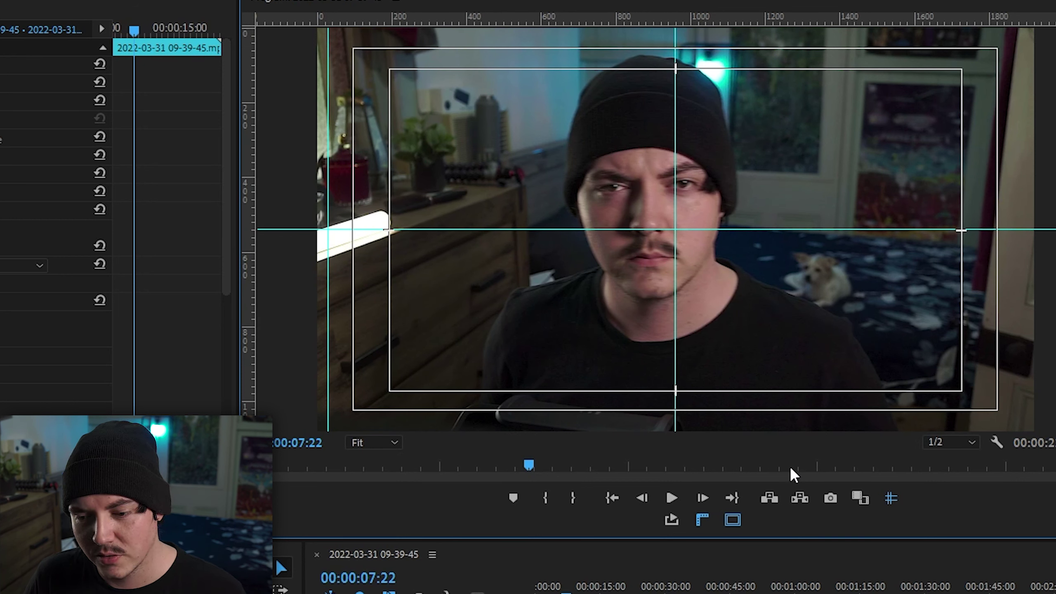
left_click(733, 520)
left_click(702, 520)
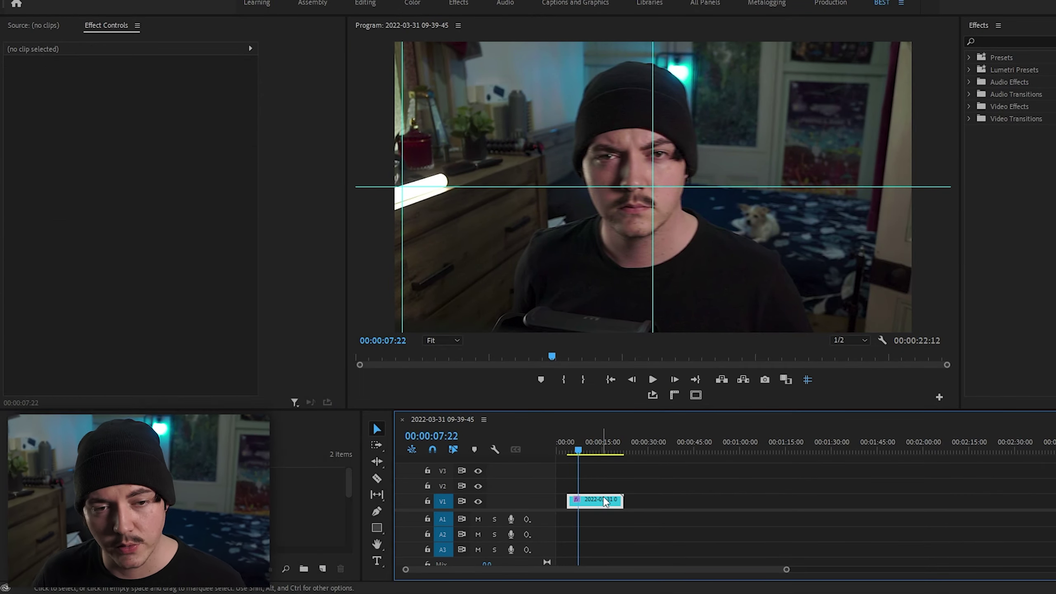
Set the clip's Scale to 125.6 and Position to 1055.6, 554.1, with Position and Scale keyframes at 00:00:07:22
left_click(606, 501)
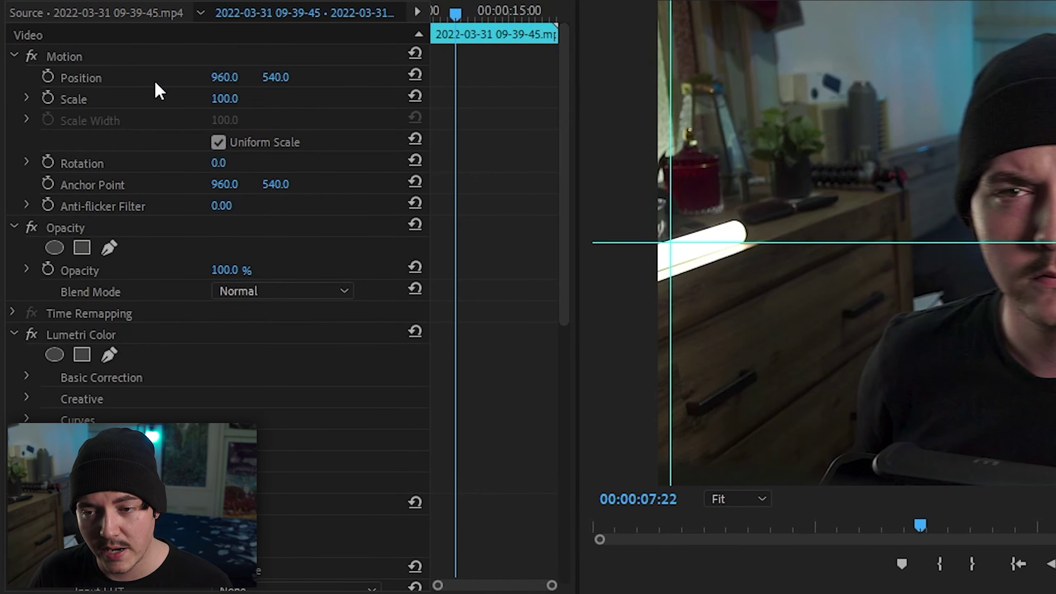
left_click(47, 77)
left_click(48, 99)
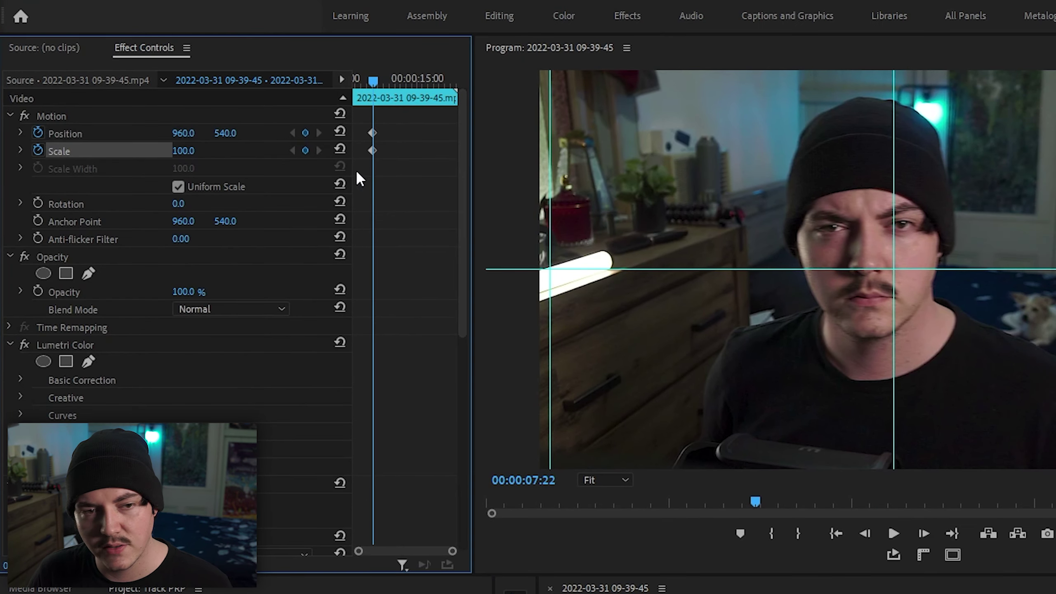
mouse_move(183, 150)
left_mouse_down()
mouse_move(195, 152)
mouse_move(197, 134)
mouse_move(238, 134)
mouse_move(182, 133)
left_mouse_up()
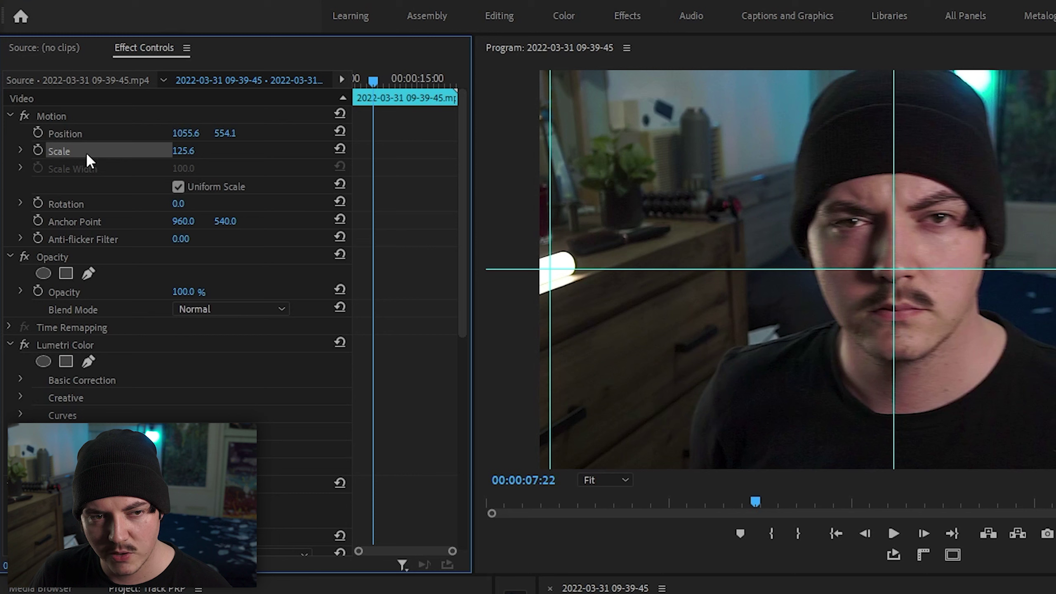
left_click(36, 131)
left_click(38, 150)
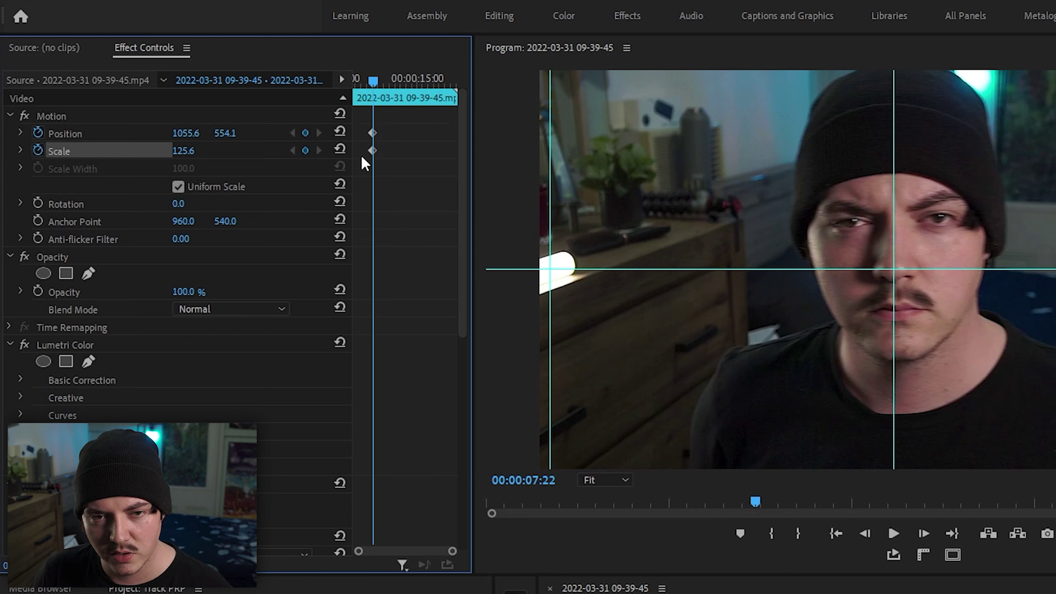
Zoom the keyframe timeline in, advance the playhead, and keyframe Position at 1103.8, 556.6 to re-centre the face on the guides
left_click_drag(456, 553, 444, 551)
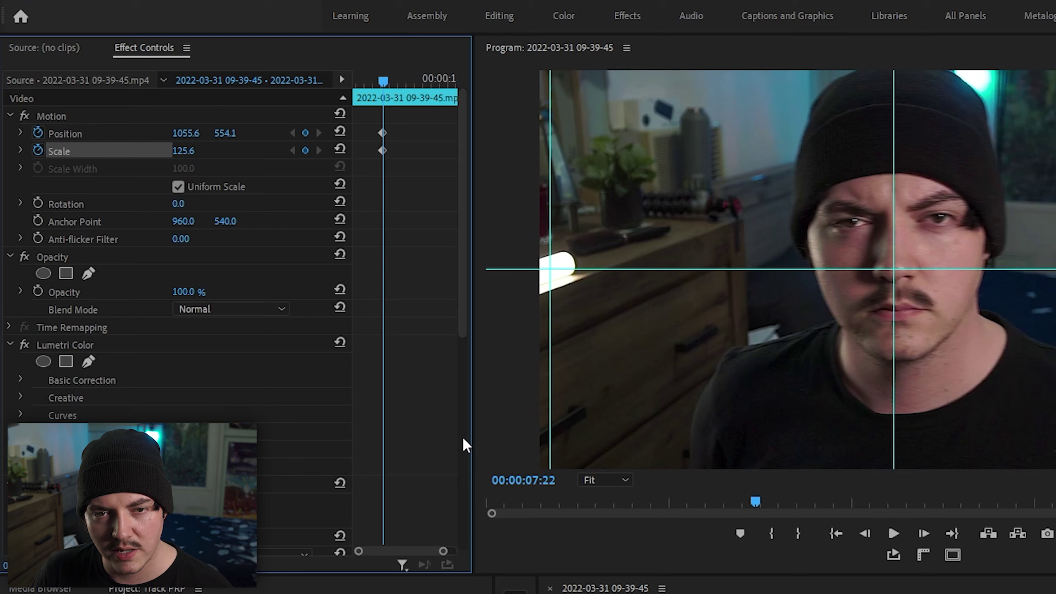
key("Right")
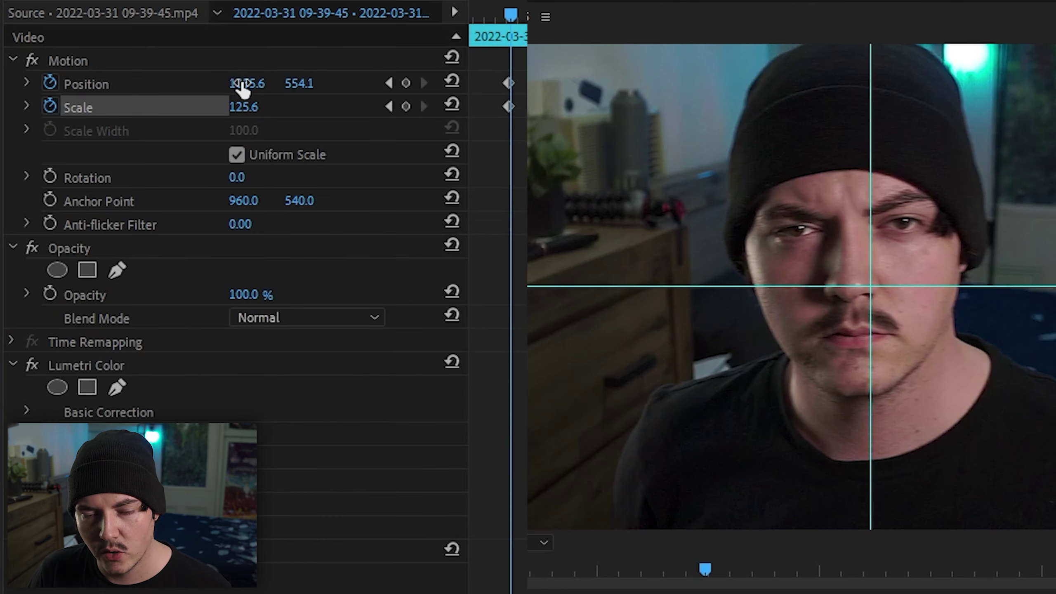
left_click_drag(242, 88, 308, 89)
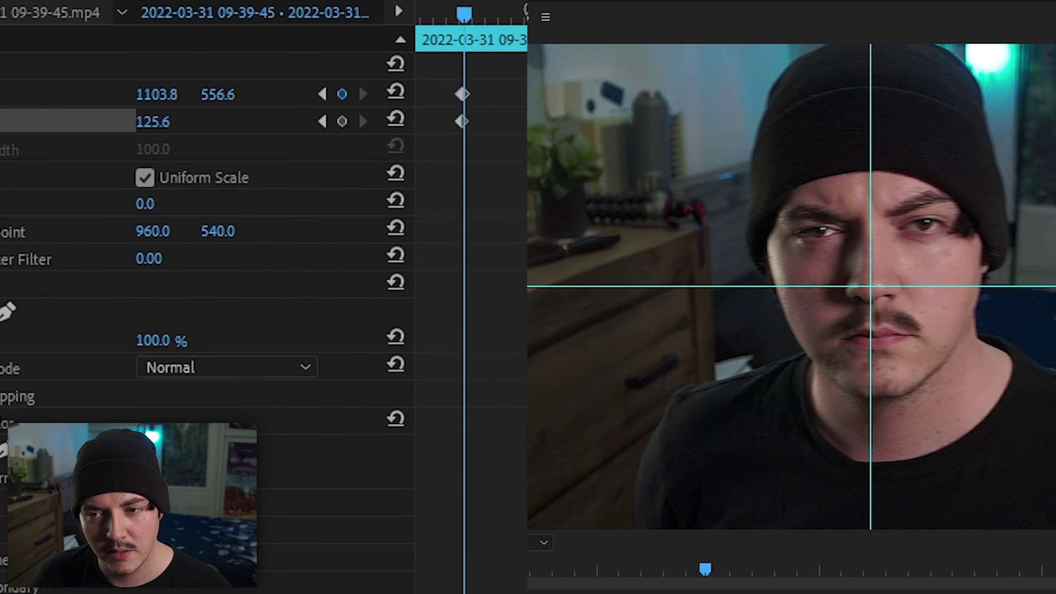
Re-centre the face at the following frames by keyframing horizontal Position at 1123.2, and Position at 1155.9, 544.0
key("Right")
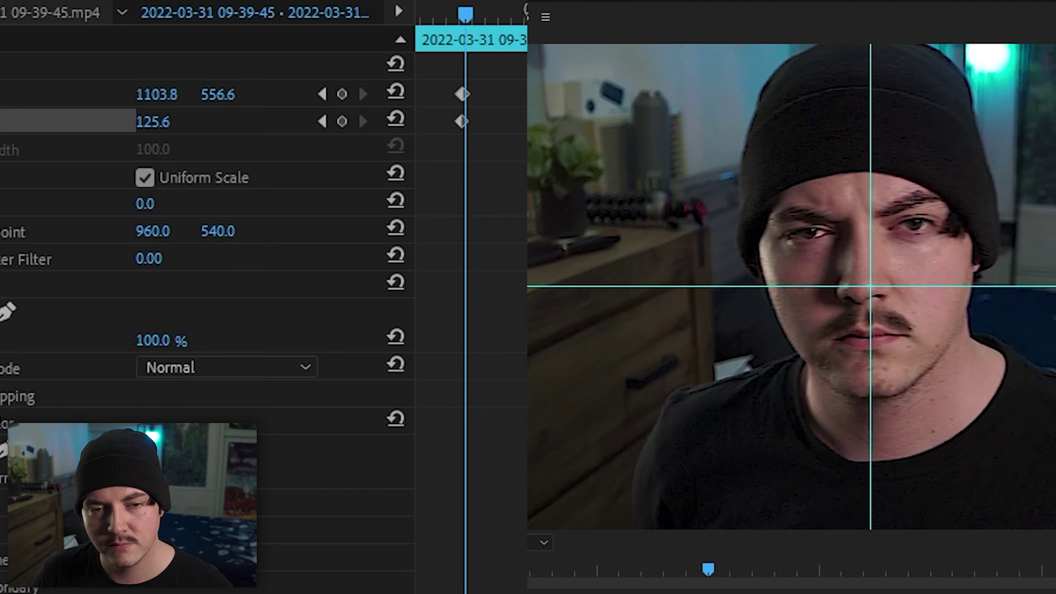
left_click_drag(158, 95, 231, 95)
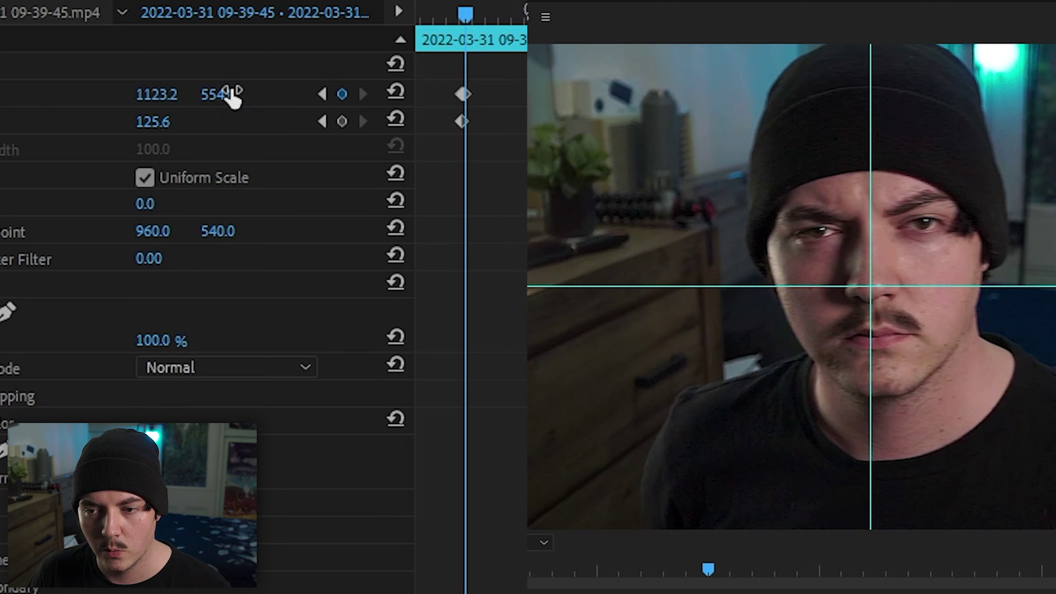
key("Right")
left_click_drag(149, 100, 197, 94)
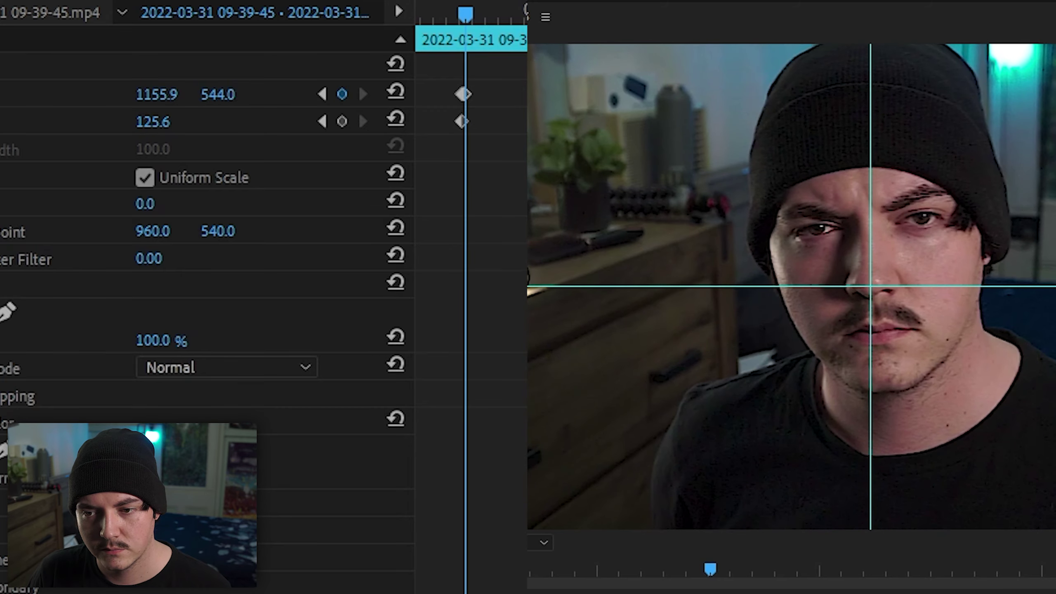
Step back and forth through the keyframed frames to check that the face stays on the crossed guides
key("Left")
key("Left")
key("Left")
key("Left")
key("Left")
key("Left")
key("Left")
key("Left")
key("Left")
key("Left")
key("Left")
key("Left")
key("Left")
key("Left")
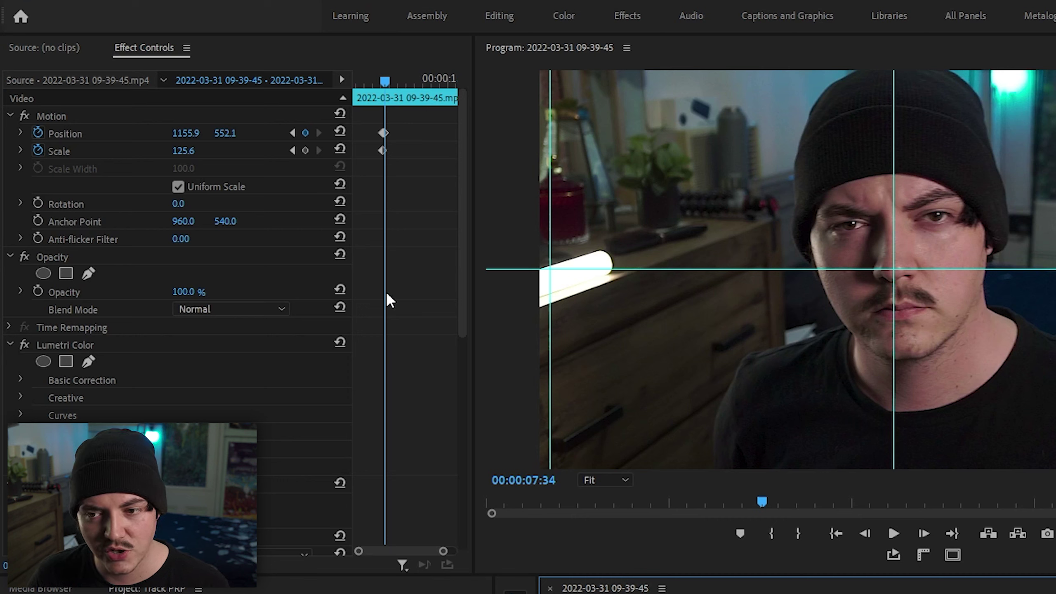
key("Right")
key("Right")
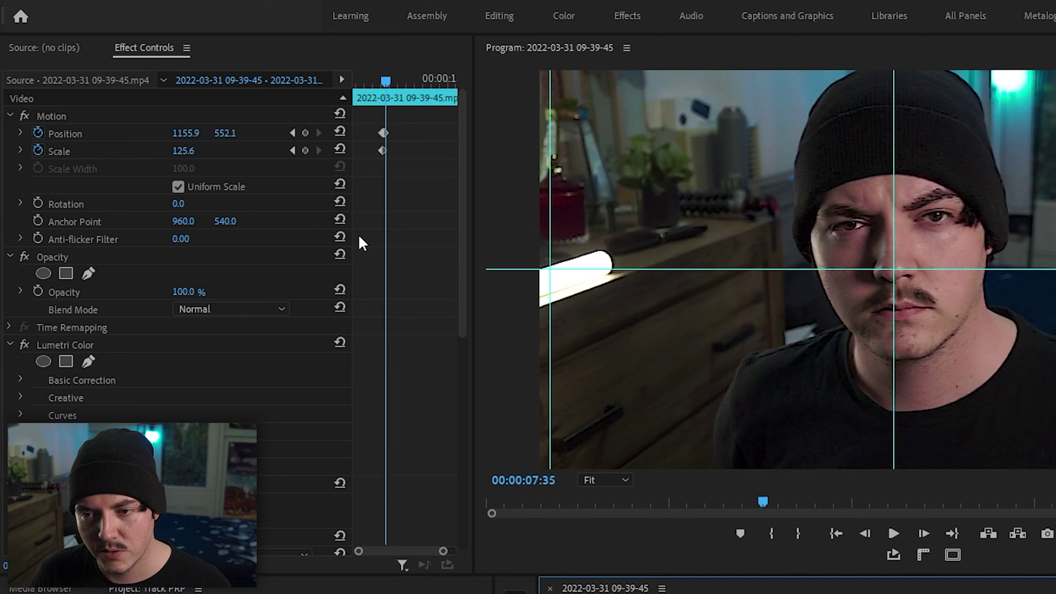
Keyframe Position at intervals up to 00:00:08:18 to keep the face centred, using 1055.0, 555.4 by 00:00:07:58 and horizontal 859.7 by 00:00:08:18
key("Right")
mouse_move(190, 135)
left_mouse_down()
mouse_move(232, 134)
mouse_move(178, 134)
left_mouse_up()
key("Right")
key("Right")
key("Right")
key("Right")
left_click(304, 150)
key("Right")
key("Right")
key("Right")
key("Right")
key("Right")
key("Right")
key("Right")
key("Right")
key("Right")
key("Right")
key("Right")
key("Right")
key("Right")
key("Right")
key("Right")
key("Right")
key("Right")
key("Right")
key("Right")
key("Right")
key("Right")
key("Right")
key("Right")
key("Right")
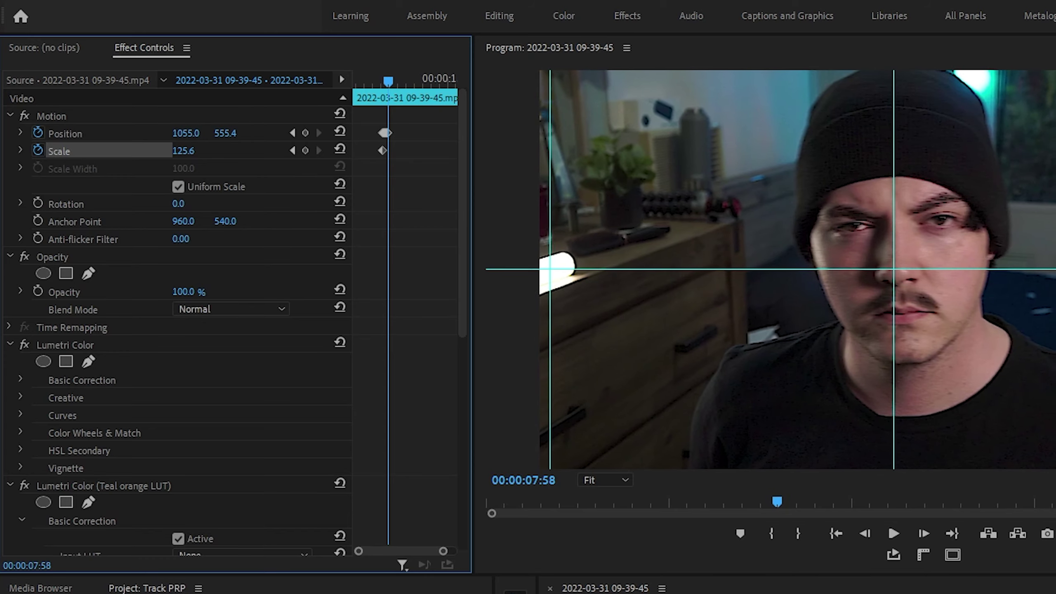
Continue keyframing Position at intervals up to 00:00:08:58, keeping the face on the crossed guides and ending at 951.9, 580.7
key("Right")
key("Right")
key("Right")
key("Right")
key("Right")
key("Right")
key("Right")
key("Right")
key("Right")
key("Right")
key("Right")
key("Right")
key("Right")
key("Right")
key("Right")
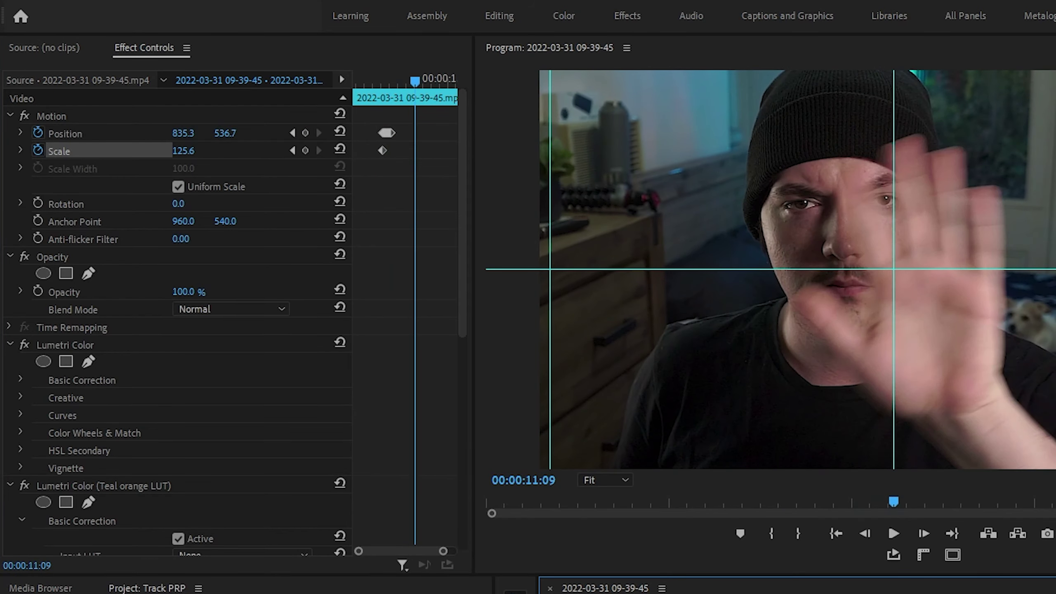
key("shift+Left")
key("shift+Left")
key("shift+Left")
key("shift+Left")
key("shift+Left")
key("shift+Left")
key("shift+Left")
key("shift+Left")
key("shift+Left")
key("shift+Left")
key("shift+Left")
key("shift+Left")
key("shift+Left")
key("shift+Left")
key("shift+Left")
key("shift+Left")
key("shift+Left")
key("shift+Left")
key("shift+Left")
key("shift+Left")
key("Right")
key("Right")
key("Right")
key("Right")
key("Right")
key("Right")
key("Right")
left_click_drag(183, 135, 234, 134)
key("Right")
key("Right")
key("Right")
key("Right")
key("Right")
key("Right")
key("Right")
key("Right")
key("Right")
key("Right")
key("Right")
key("Right")
key("Right")
key("Right")
key("Right")
key("Right")
key("Right")
key("Right")
key("Right")
key("Right")
key("Right")
key("Right")
key("Right")
key("Right")
key("Right")
key("Right")
key("Right")
key("Right")
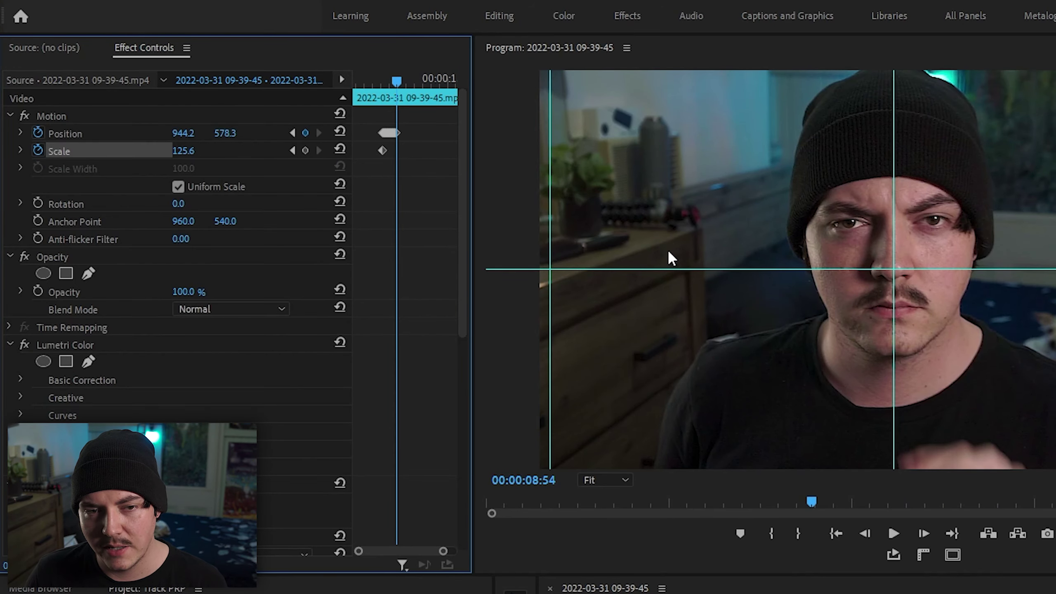
key("Right")
key("Right")
key("Right")
key("Right")
left_click_drag(193, 133, 237, 133)
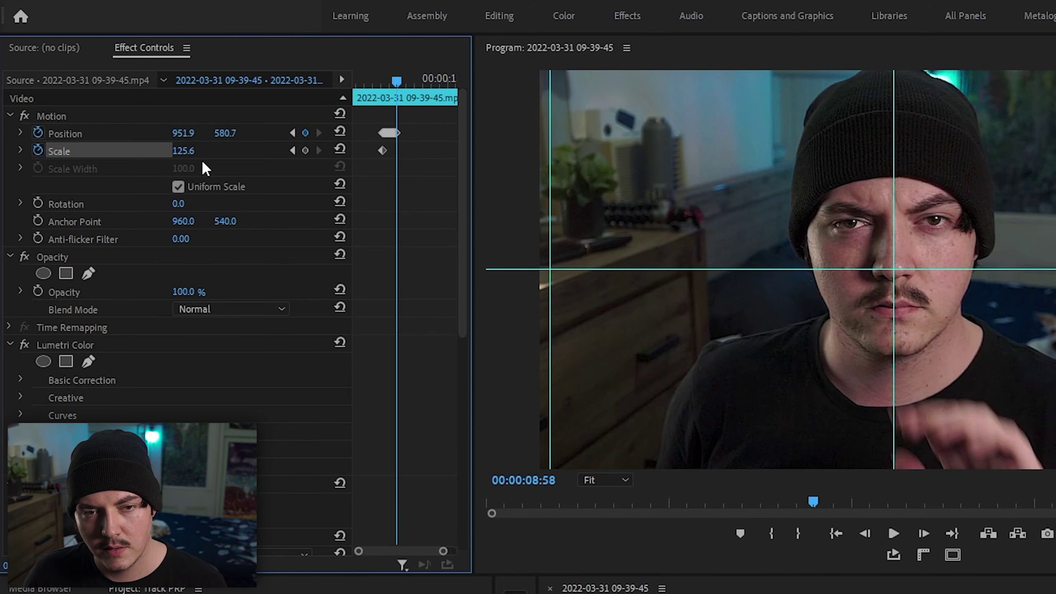
Add a Scale keyframe at 00:00:08:58 and advance the playhead to 00:00:09:05
left_click(306, 150)
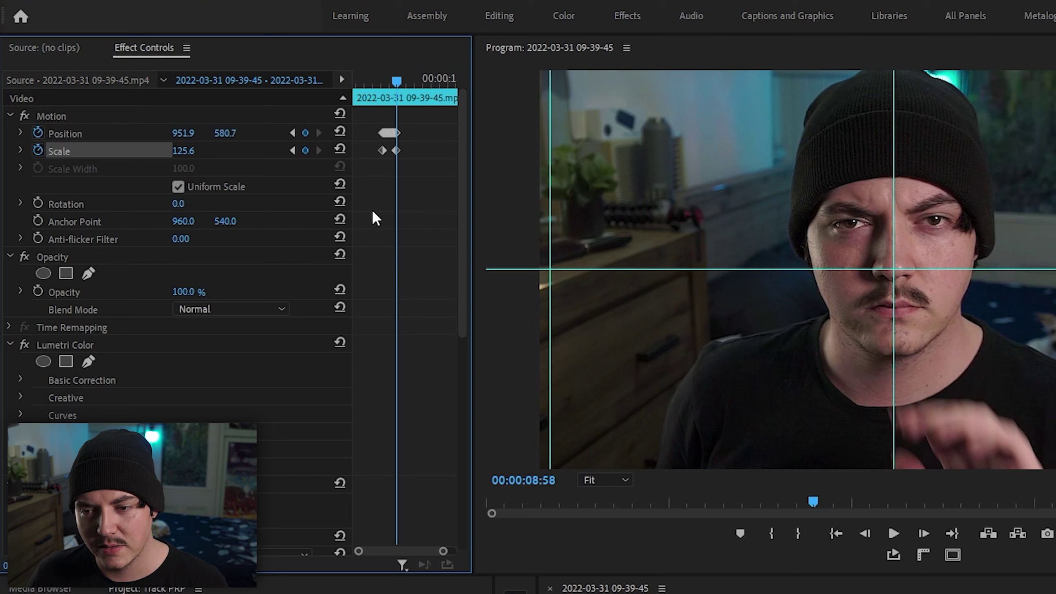
key("Right")
key("Right")
key("Right")
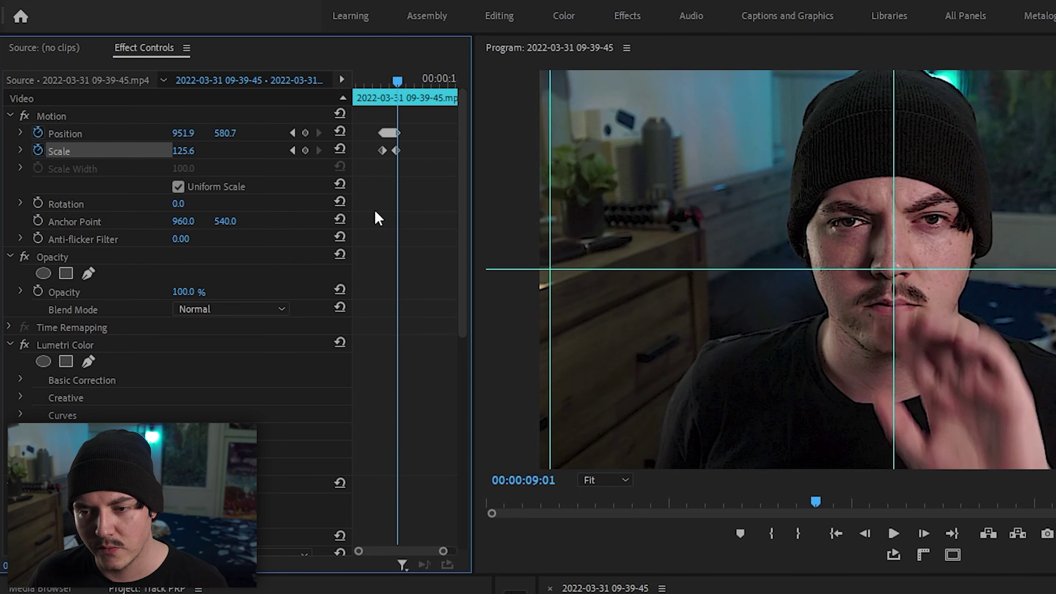
key("Right")
key("Right")
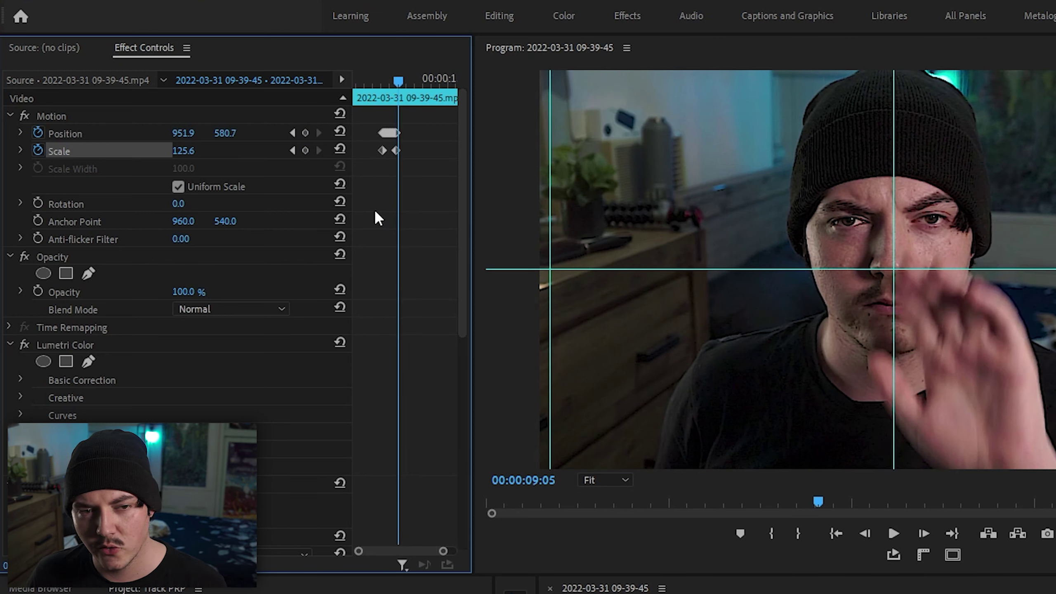
Reposition the clip at 00:00:09:05 to bring the raised hand onto the crossed guides, setting horizontal Position to 757.7
left_click_drag(229, 134, 194, 134)
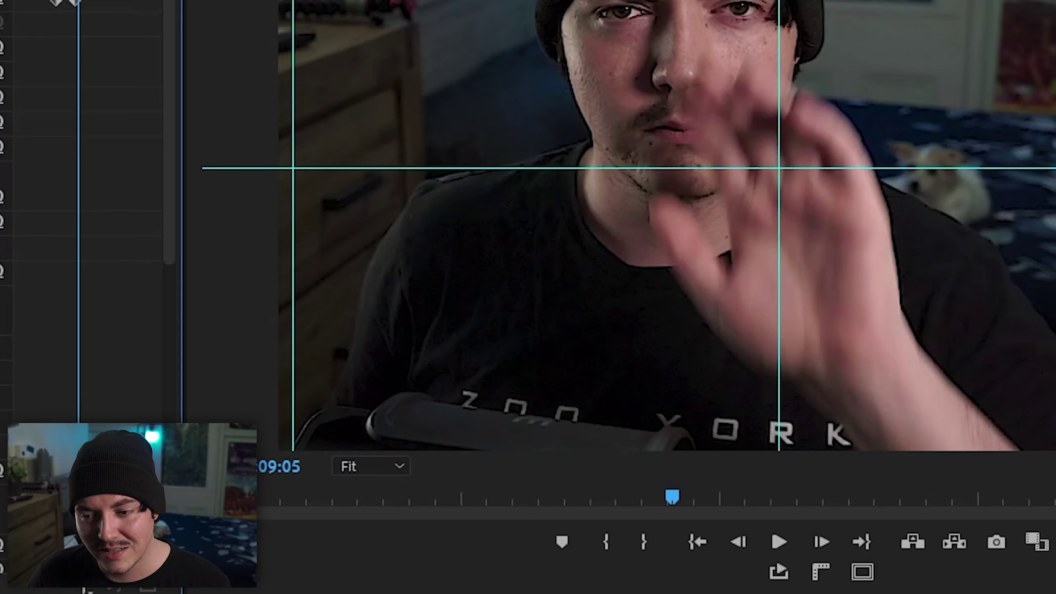
key("ctrl+z")
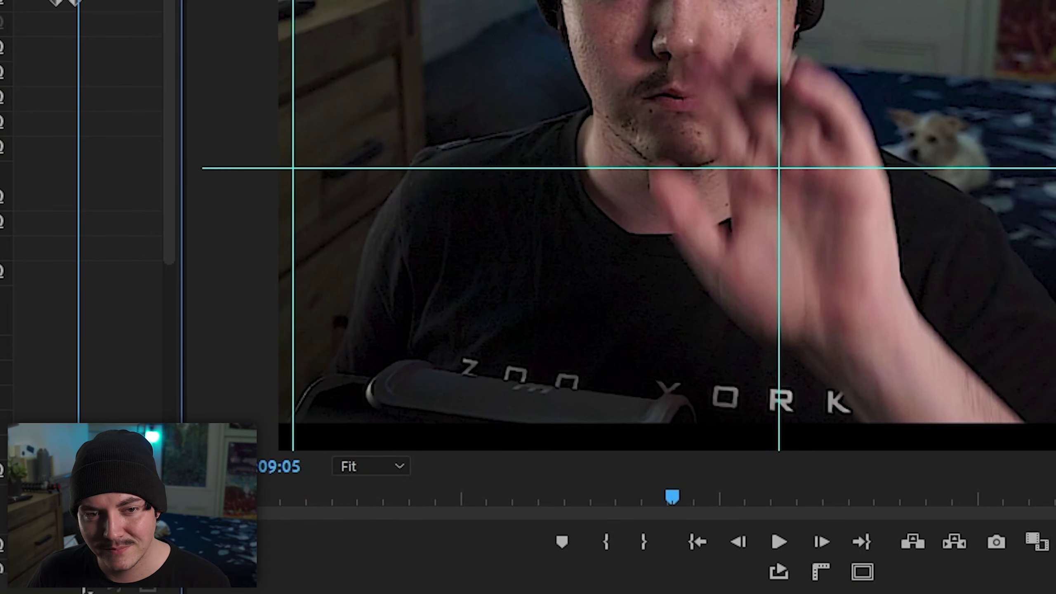
key("ctrl+shift+z")
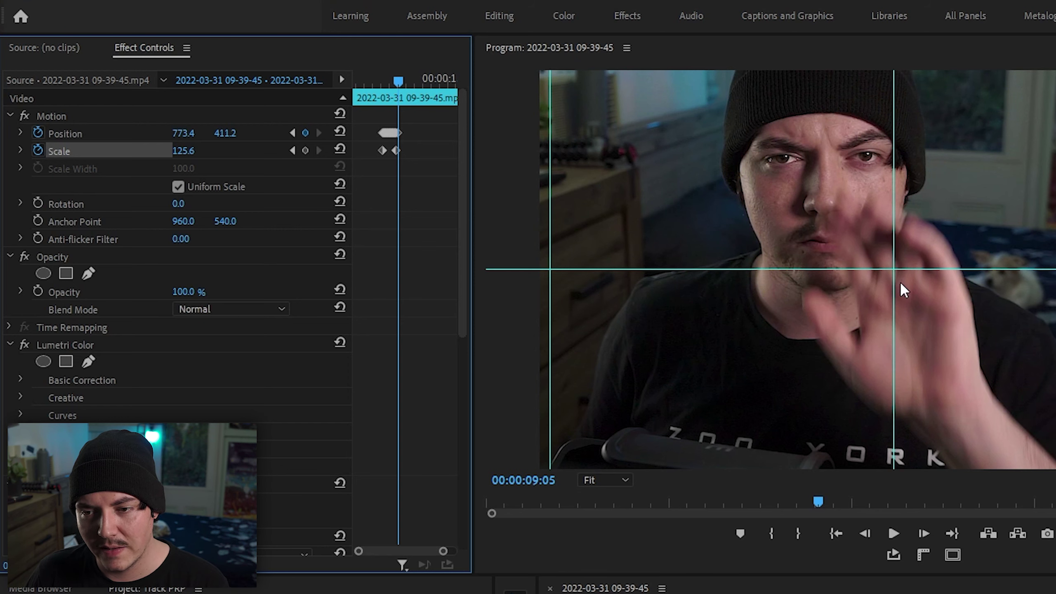
left_click_drag(183, 134, 192, 134)
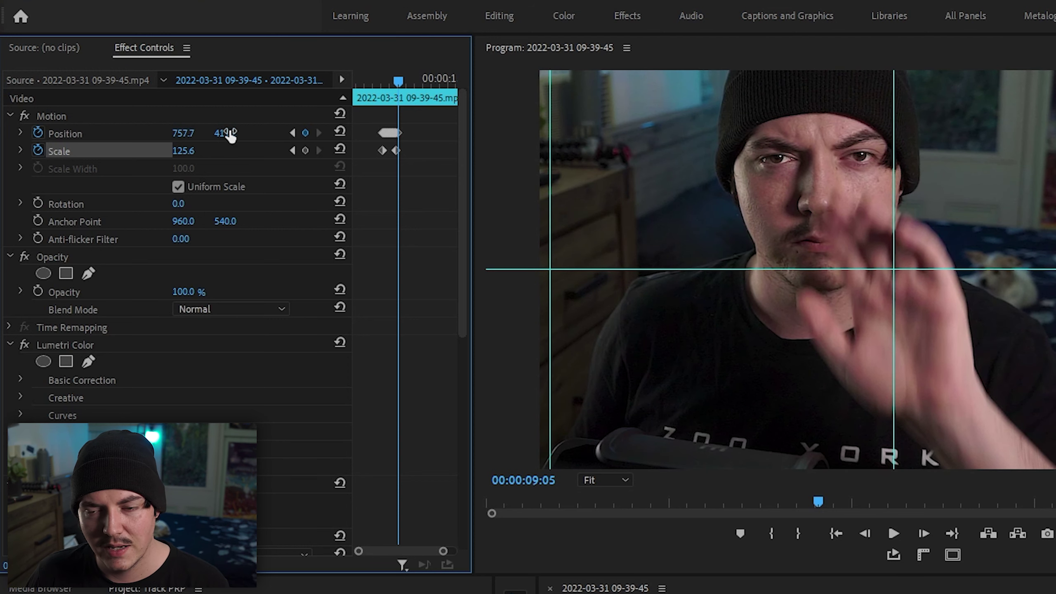
Advance to 00:00:09:08 and keyframe Position at 757.7, 495.5 to keep the raised hand on the guides
key("Right")
key("Right")
key("Right")
left_click_drag(233, 133, 266, 134)
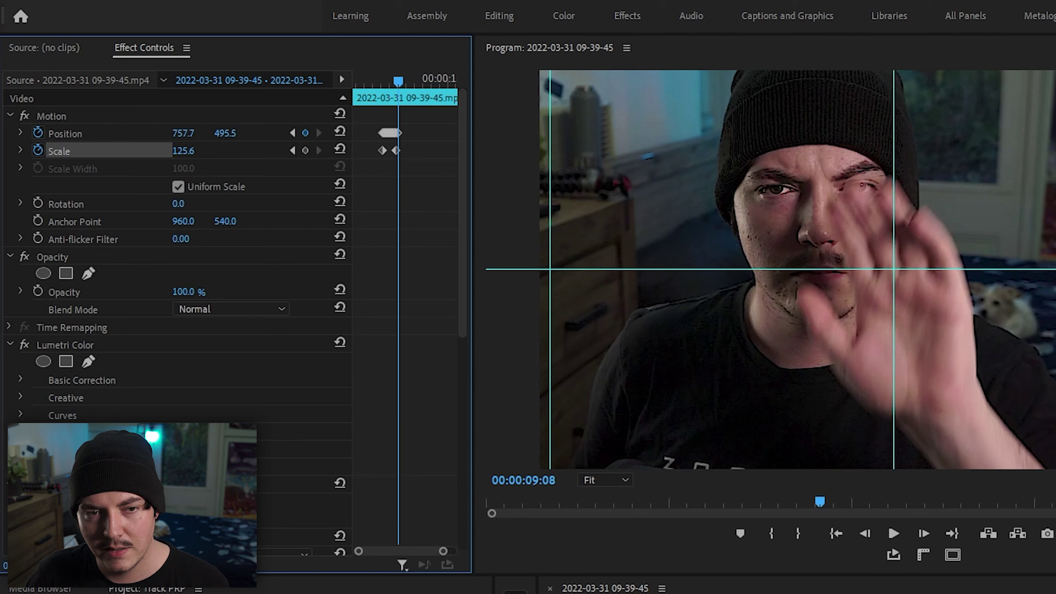
Keep the raised hand on the guides with horizontal Position 735.8 at 00:00:09:08, and Position 690.2, 493.8 and Scale 135.9 at 00:00:09:12
left_click_drag(193, 134, 327, 164)
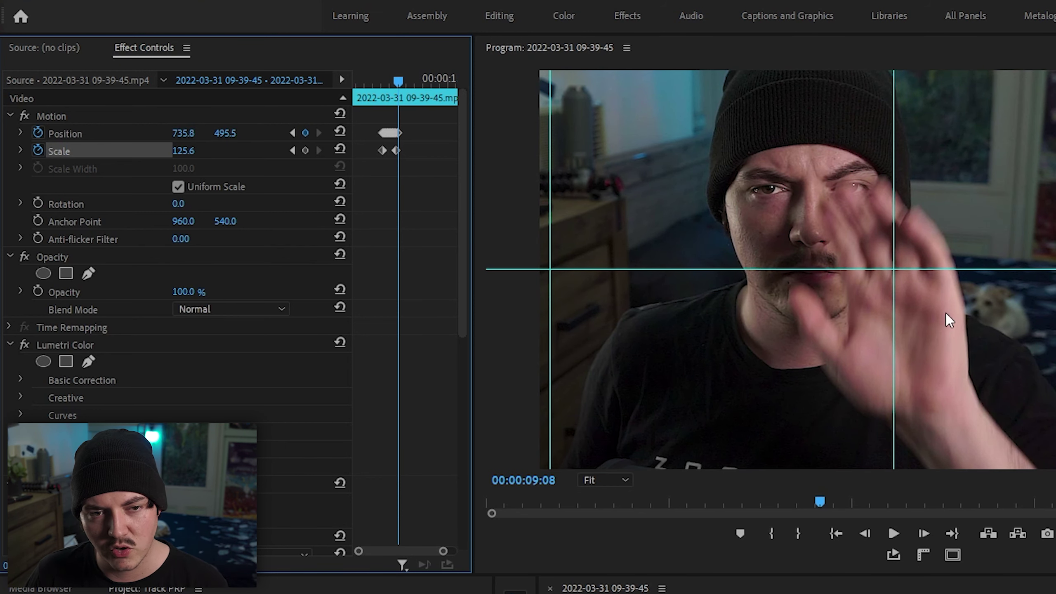
key("Right")
key("Right")
key("Right")
key("Right")
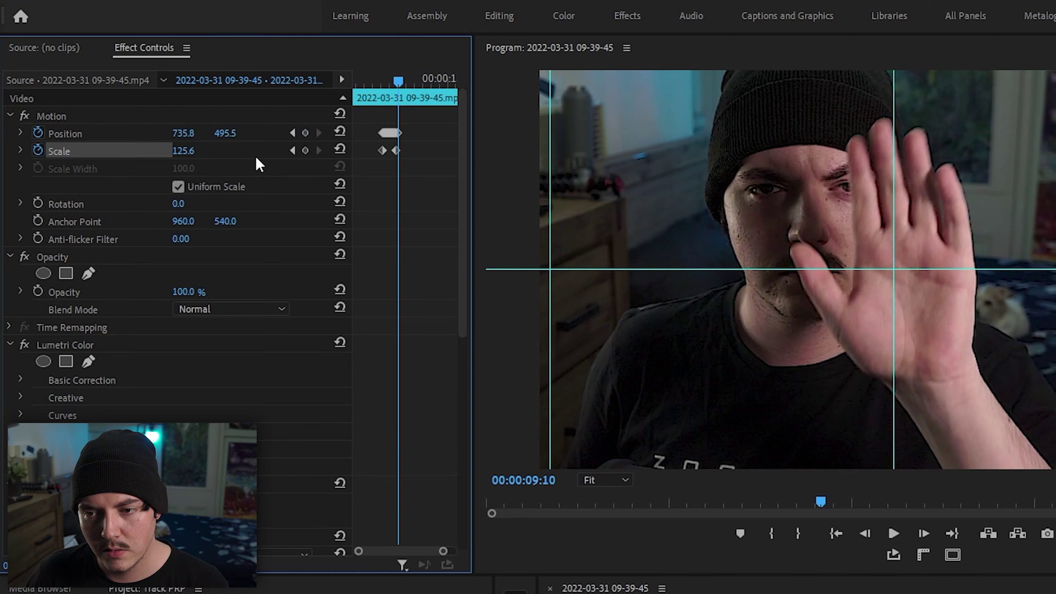
left_click_drag(200, 133, 237, 134)
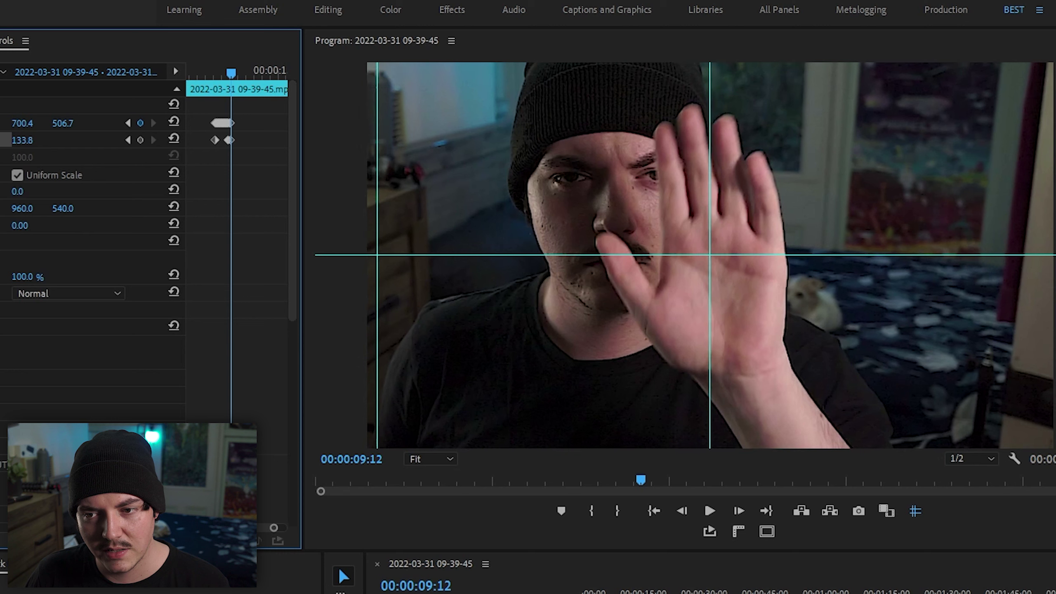
left_click_drag(26, 140, 54, 126)
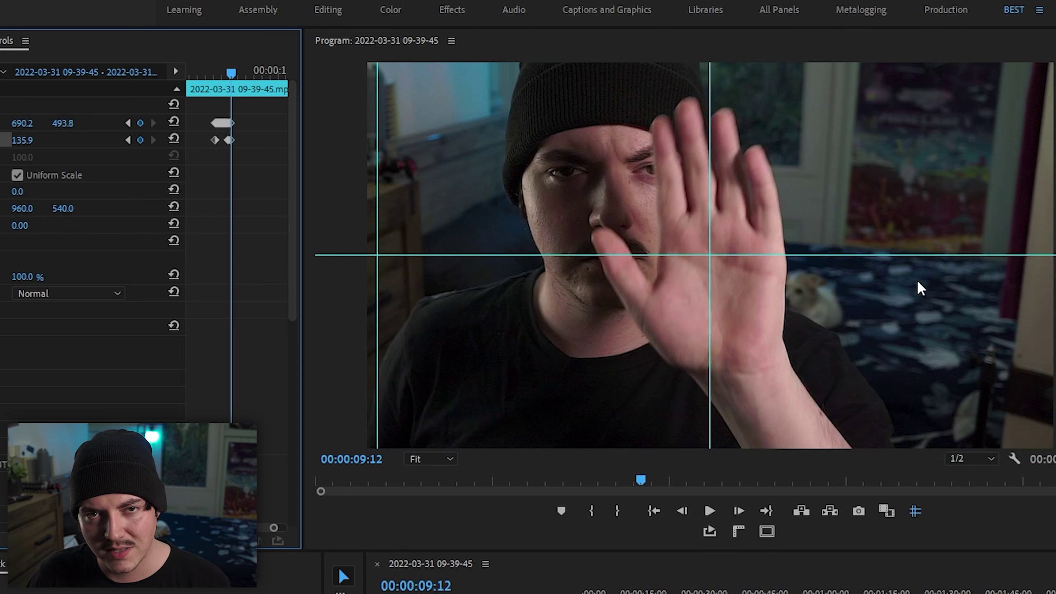
Return the playhead to 00:00:07:00 and play the sequence to review the keyframed tracking
left_click_drag(620, 593, 620, 593)
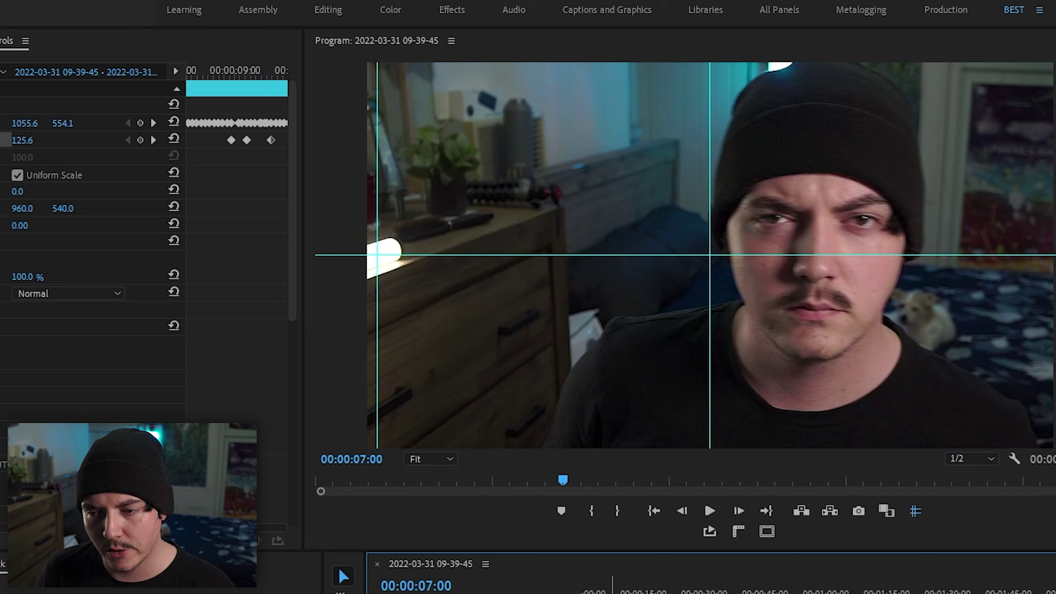
key("space")
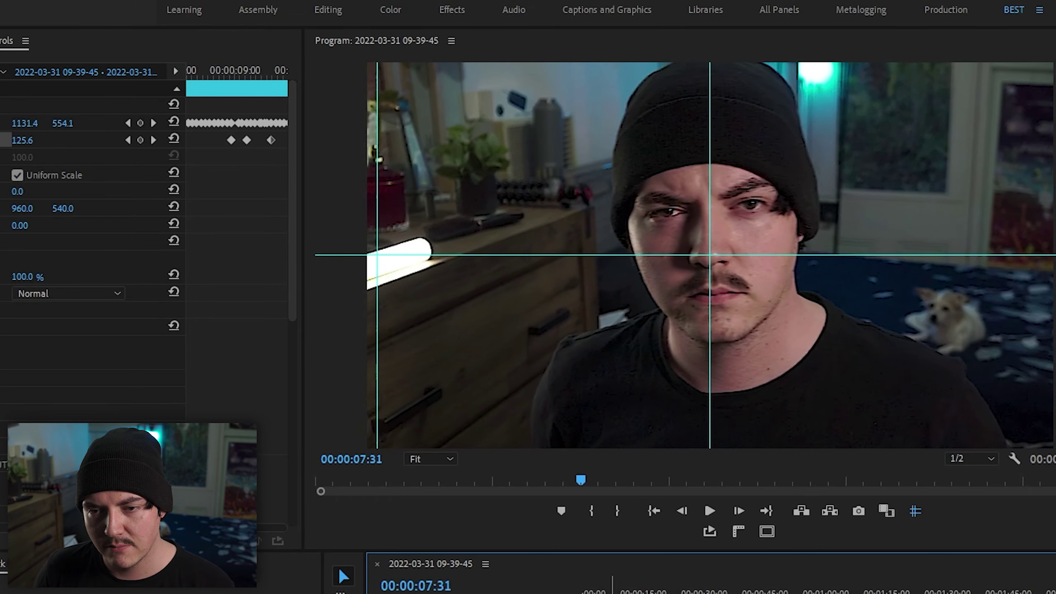